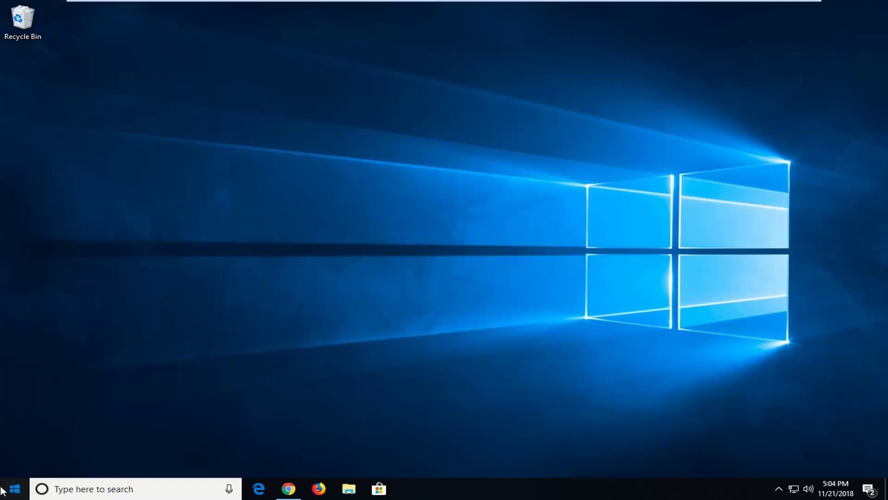
Search the Start menu for regedit and run it as administrator
{"action": "left_click", "coordinate": [3, 489]}
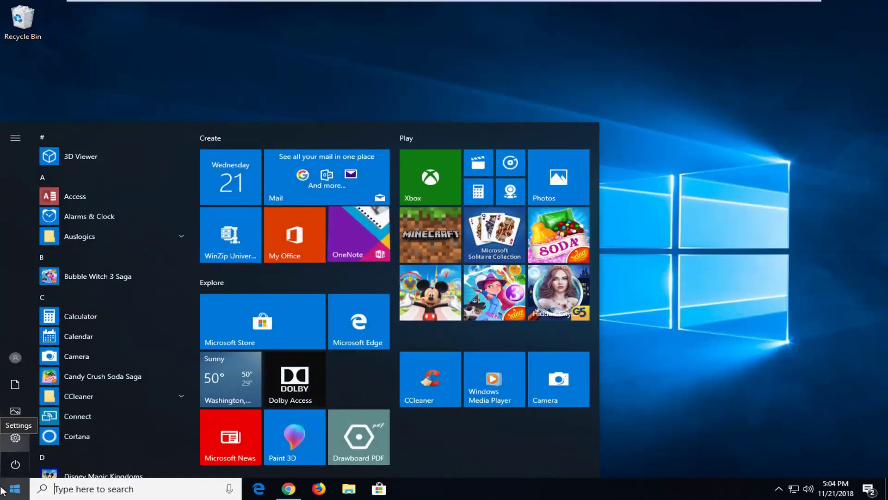
{"action": "type", "text": "regedit"}
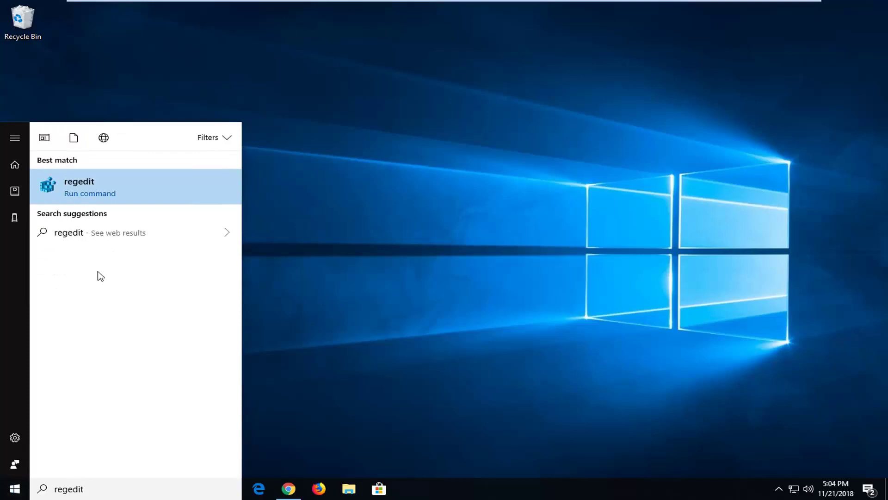
{"action": "left_click", "coordinate": [73, 193]}
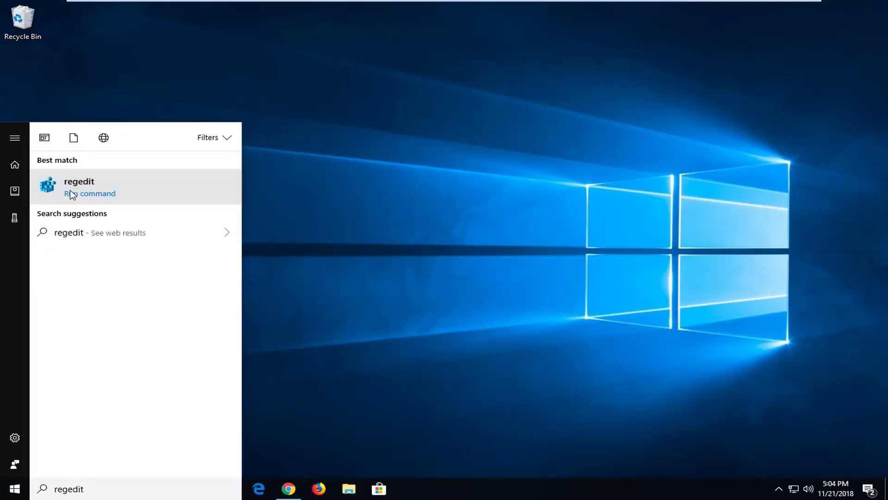
{"action": "right_click", "coordinate": [72, 192]}
{"action": "left_click", "coordinate": [94, 199]}
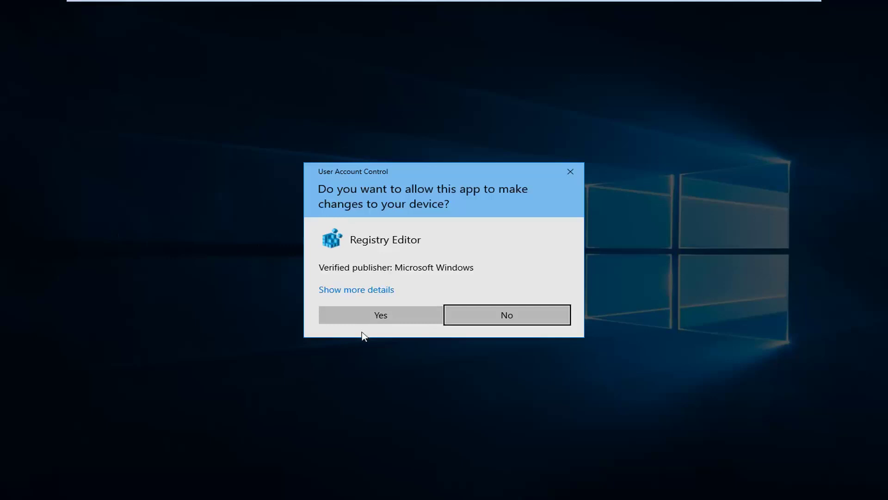
Approve Registry Editor, collapse HKEY_LOCAL_MACHINE, and view Export with range All without saving
{"action": "left_click", "coordinate": [365, 315]}
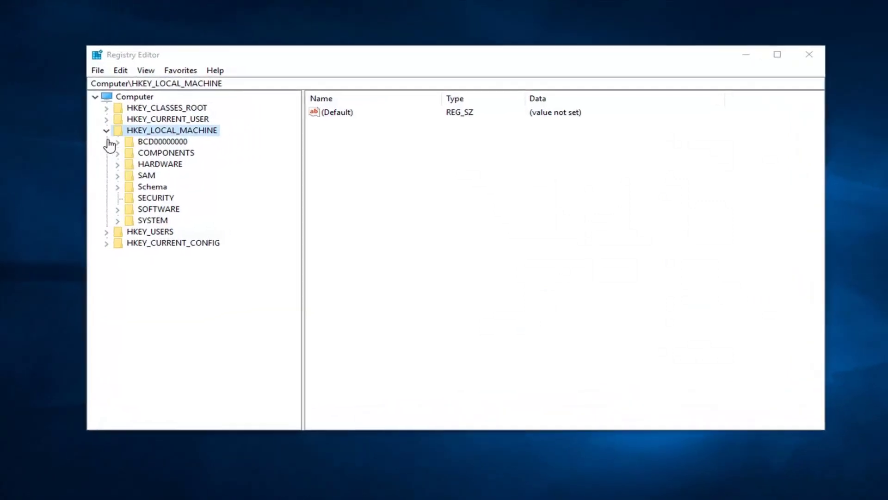
{"action": "left_click", "coordinate": [106, 130]}
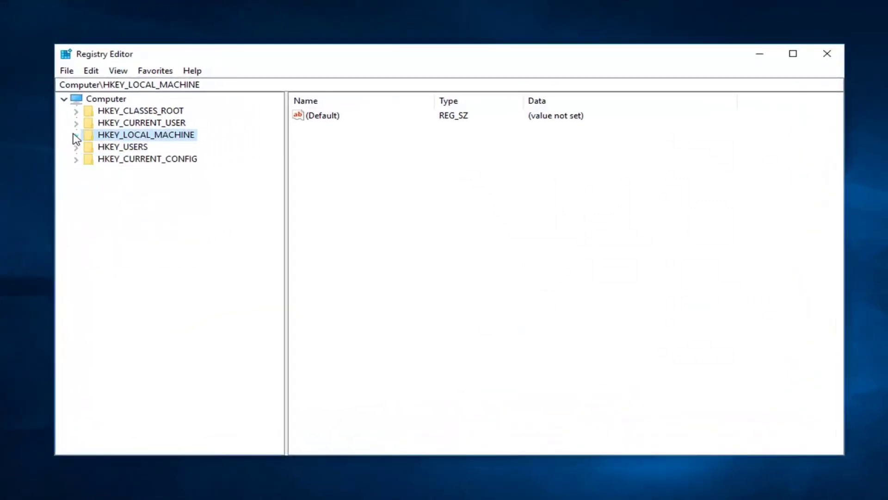
{"action": "left_click", "coordinate": [71, 74]}
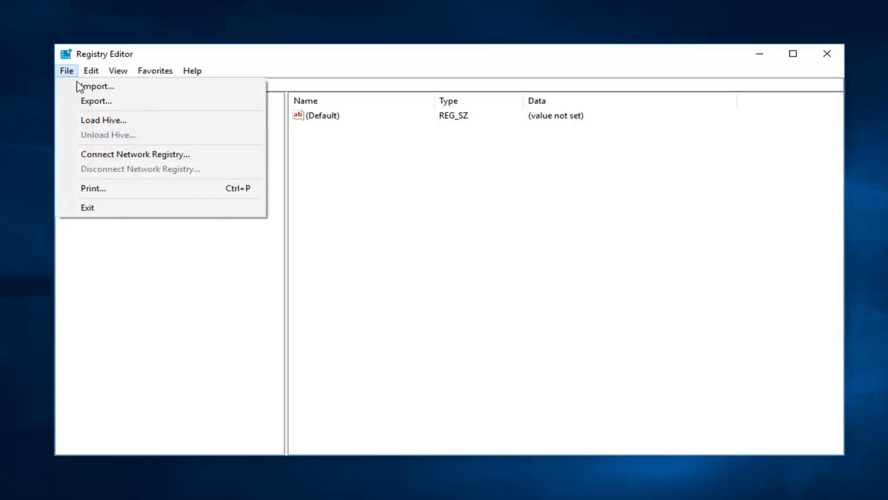
{"action": "left_click", "coordinate": [93, 101]}
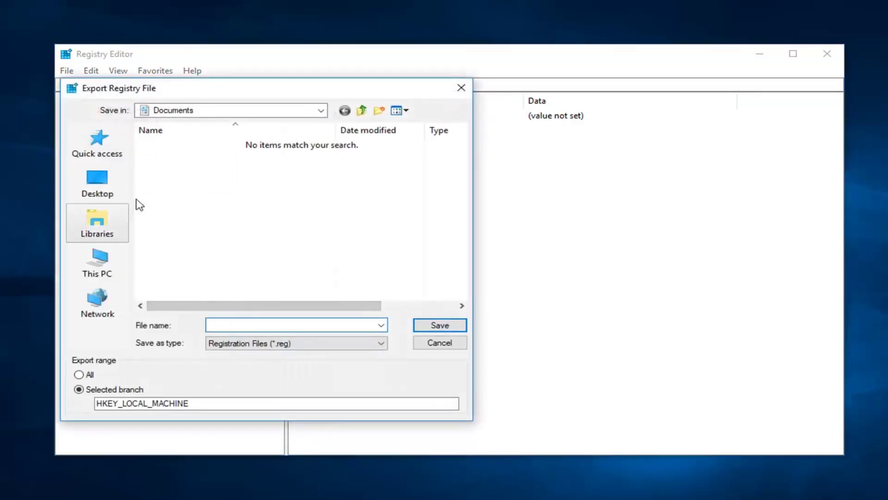
{"action": "left_click", "coordinate": [314, 111]}
{"action": "left_click", "coordinate": [313, 113]}
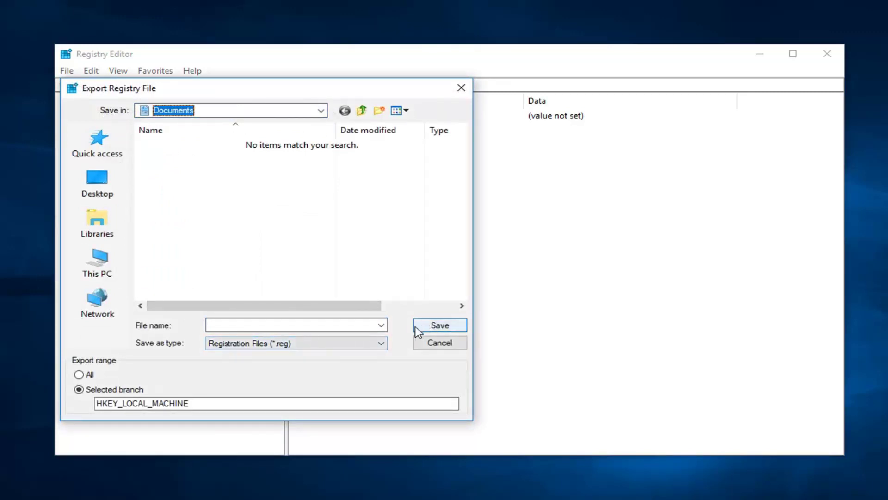
{"action": "left_click", "coordinate": [78, 374]}
{"action": "left_click", "coordinate": [460, 88]}
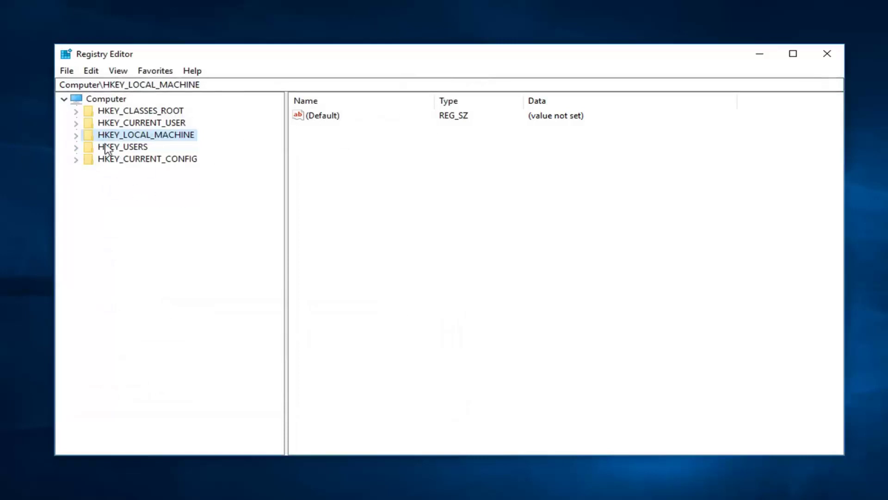
Look at the Import dialog and close it without importing anything
{"action": "left_click", "coordinate": [66, 72]}
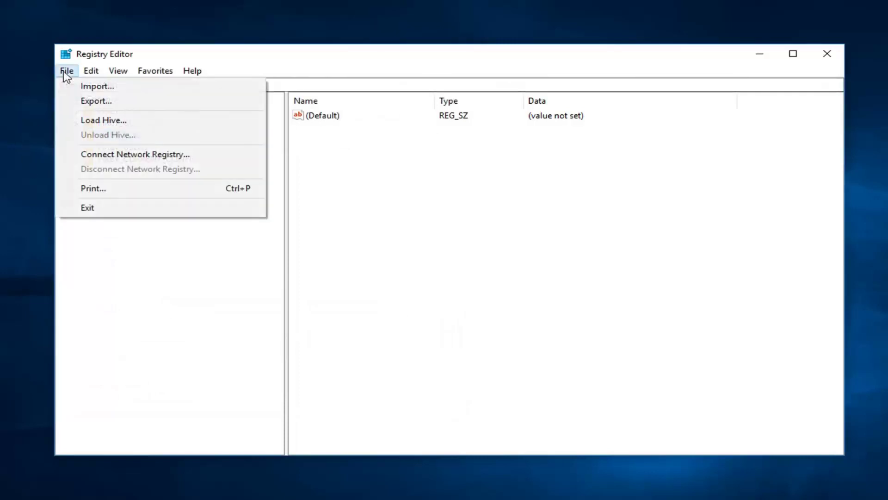
{"action": "left_click", "coordinate": [80, 85]}
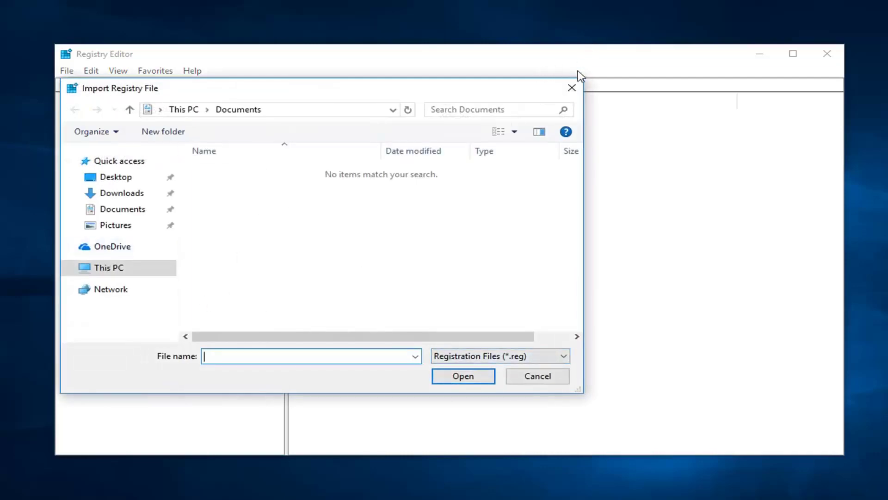
{"action": "left_click", "coordinate": [571, 88]}
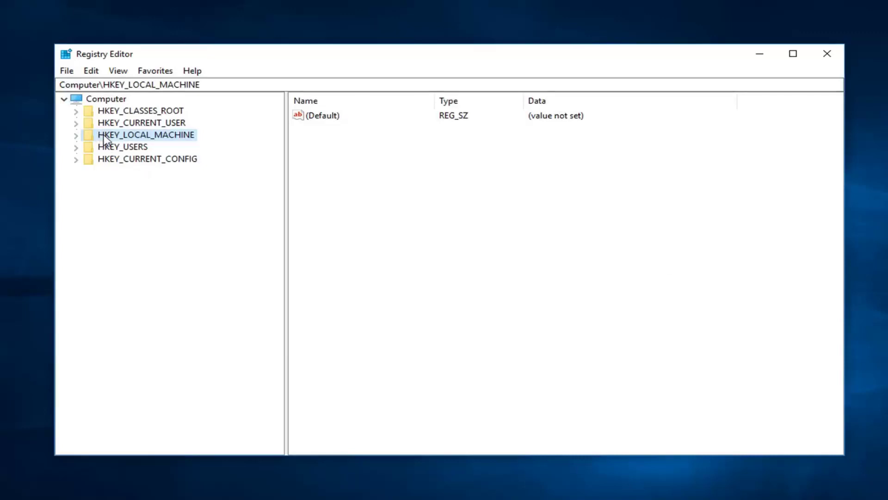
Delete the HKEY_LOCAL_MACHINE\SOFTWARE\JavaSoft key and confirm the permanent deletion
{"action": "left_click", "coordinate": [75, 136]}
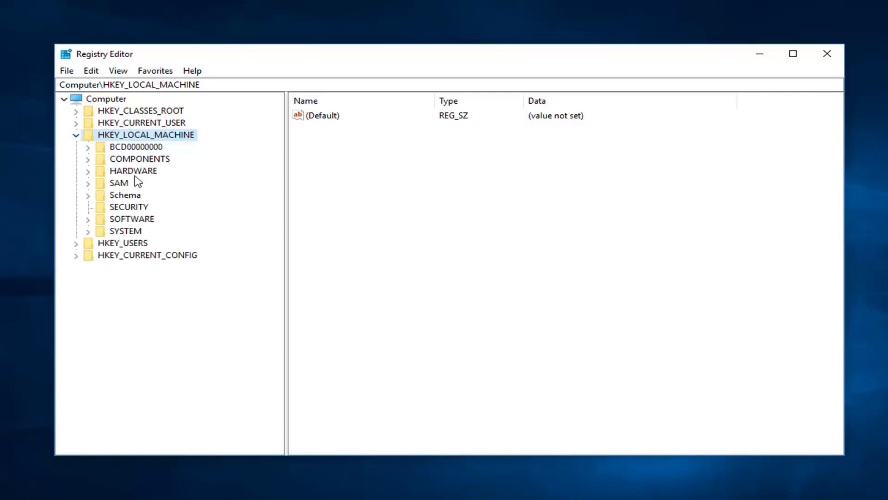
{"action": "left_click", "coordinate": [88, 220]}
{"action": "scroll", "coordinate": [185, 229], "scroll_direction": "down", "scroll_amount": 1}
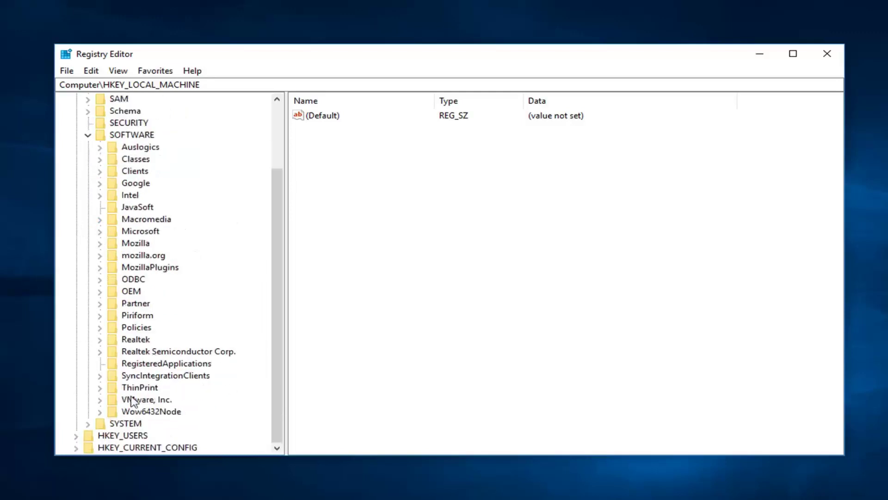
{"action": "left_click", "coordinate": [135, 208]}
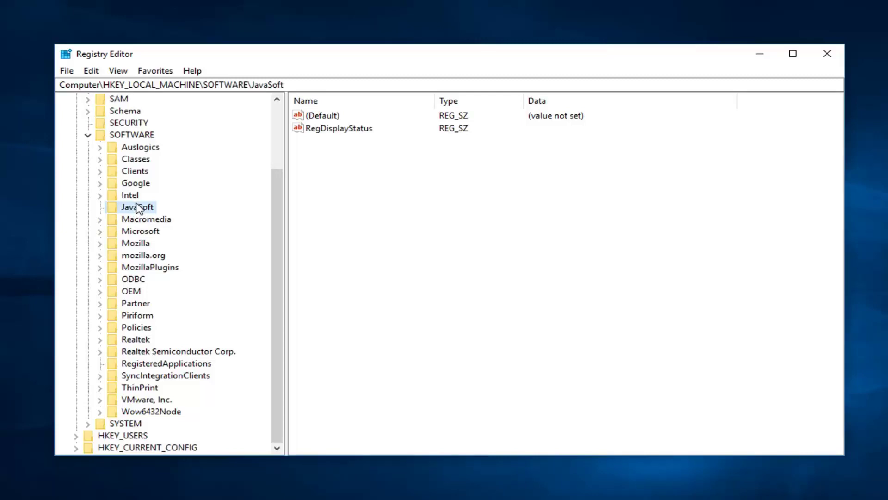
{"action": "right_click", "coordinate": [137, 209]}
{"action": "left_click", "coordinate": [177, 259]}
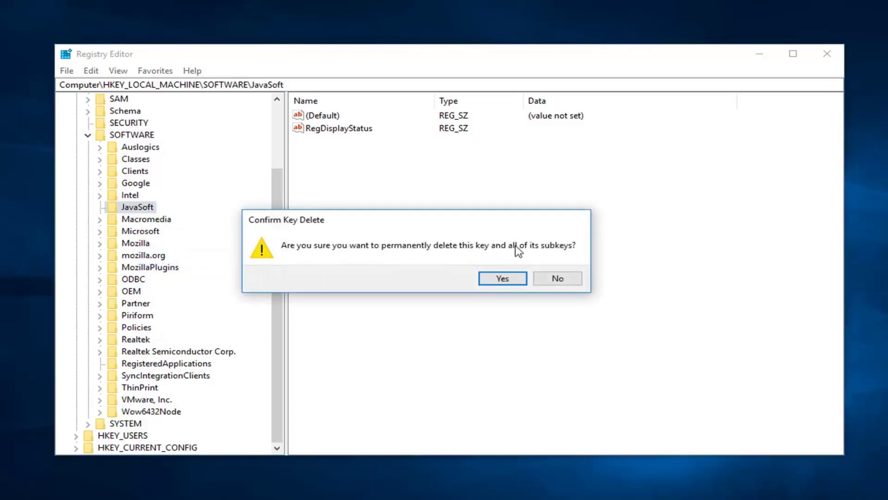
{"action": "left_click", "coordinate": [503, 278]}
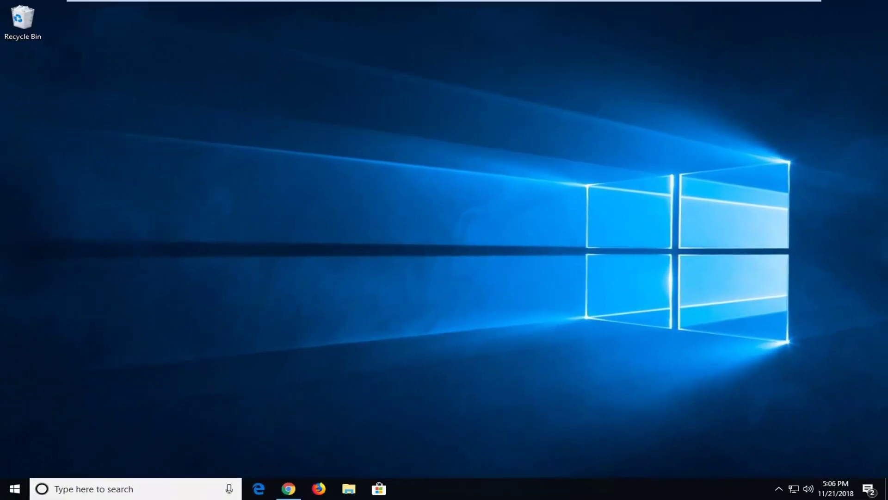
Open Chrome, reposition its window, and search Google for 'java download'
{"action": "left_click", "coordinate": [288, 488]}
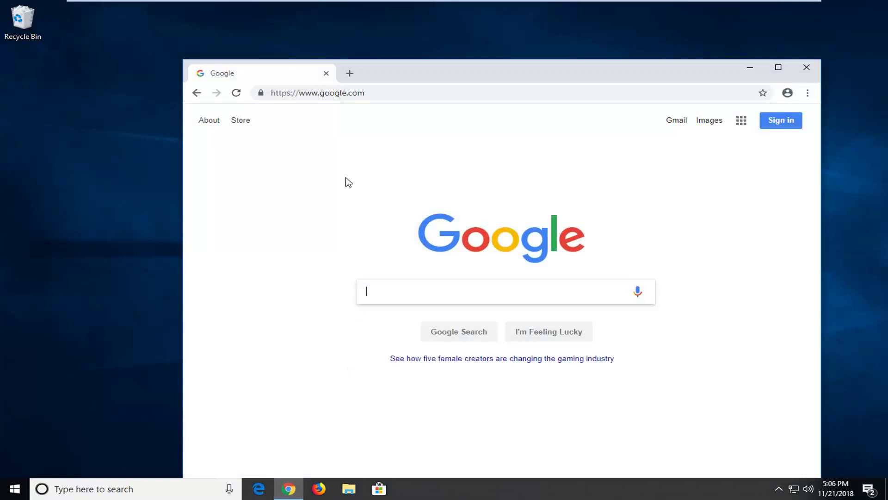
{"action": "left_click_drag", "start_coordinate": [507, 79], "coordinate": [489, 51]}
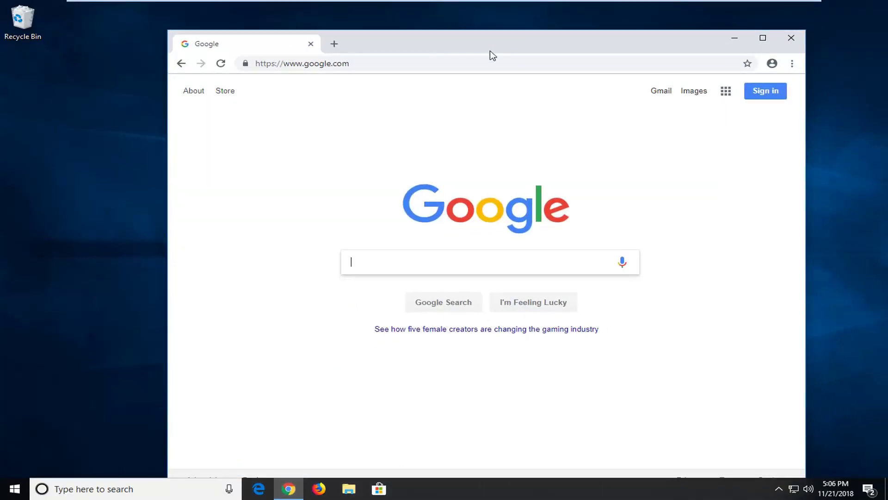
{"action": "type", "text": "java download"}
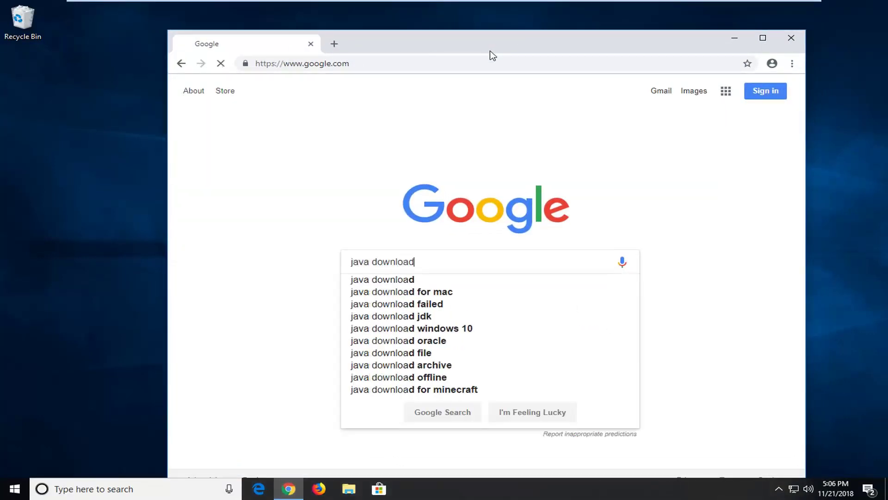
{"action": "key", "text": "Return"}
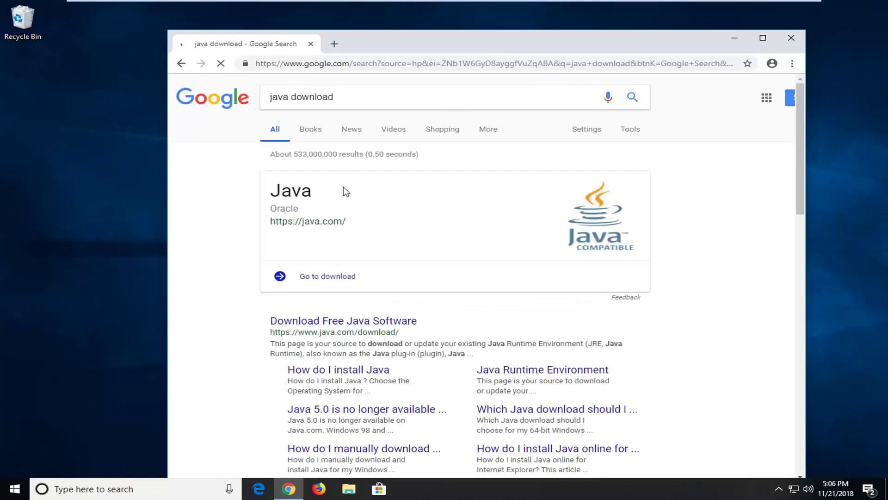
Download JavaSetup8u191.exe from java.com's free Java download page and launch it
{"action": "left_click", "coordinate": [338, 323]}
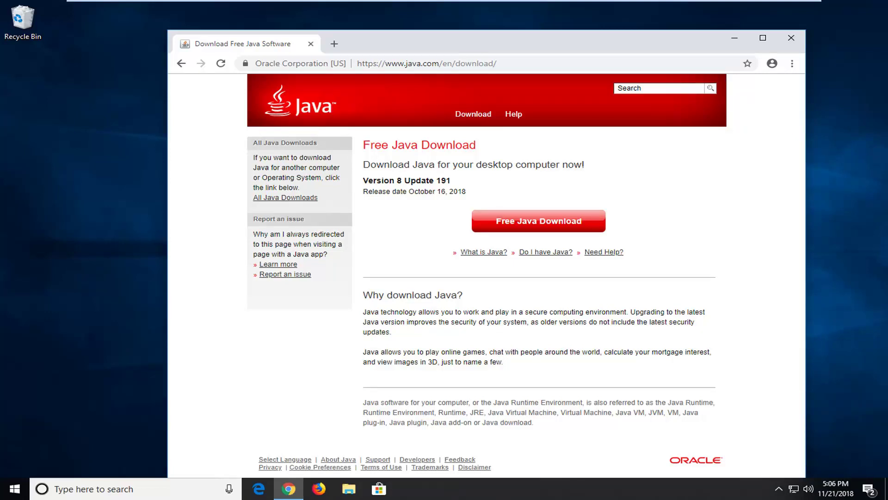
{"action": "left_click", "coordinate": [531, 227]}
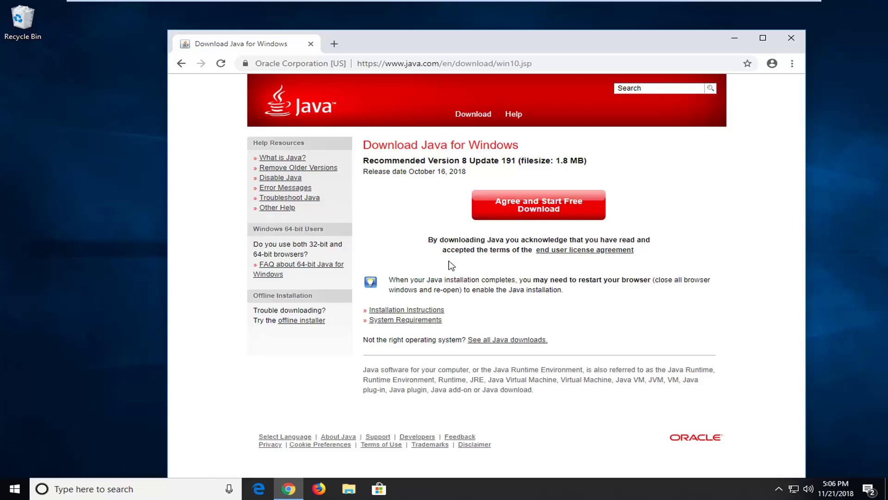
{"action": "double_click", "coordinate": [495, 43]}
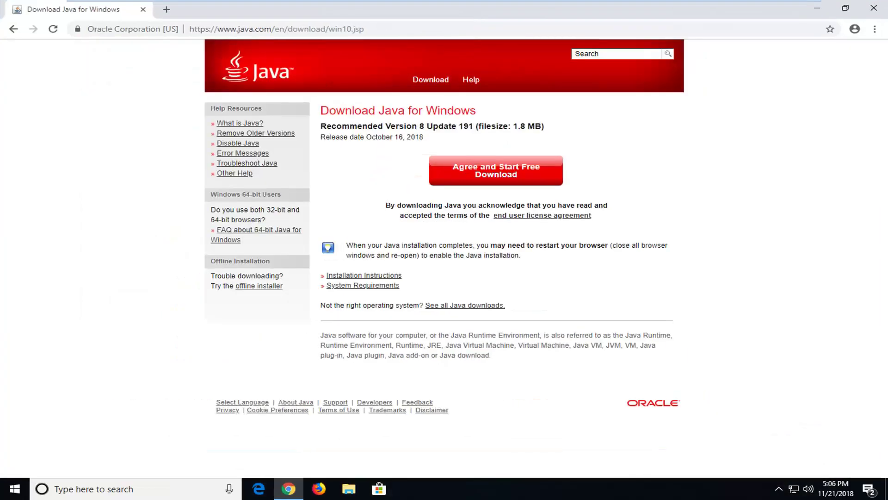
{"action": "left_click", "coordinate": [472, 178]}
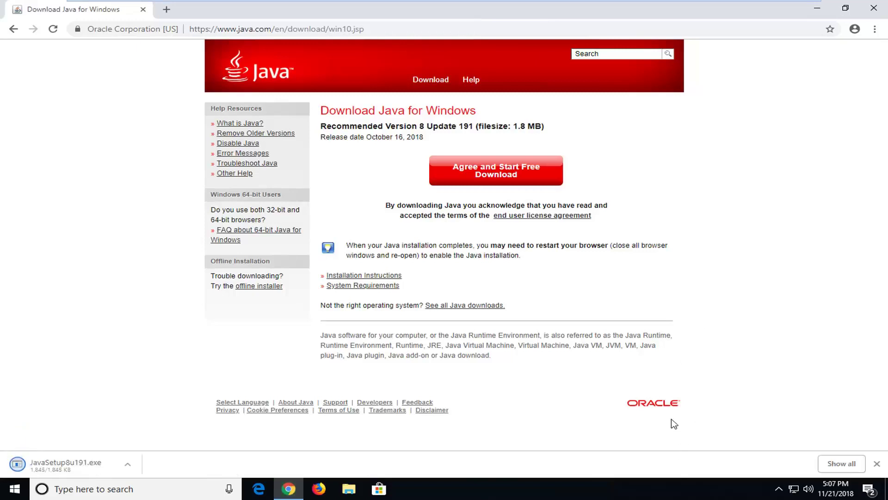
{"action": "left_click", "coordinate": [72, 463]}
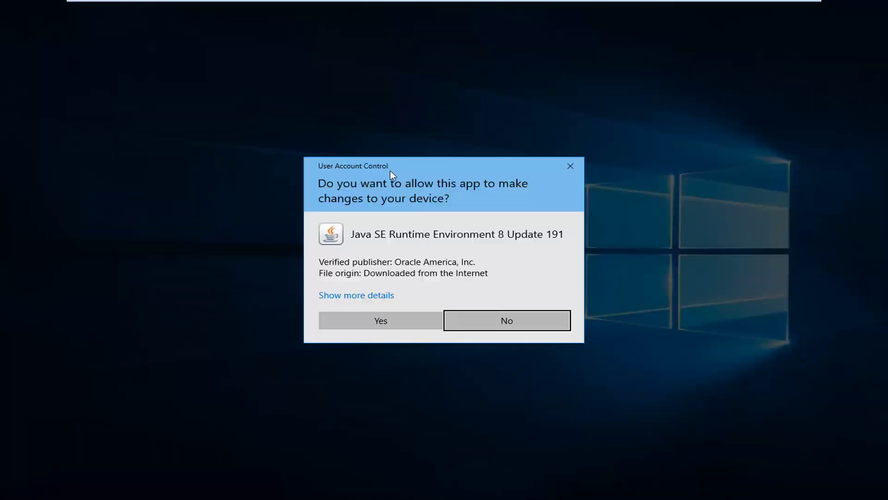
Approve the User Account Control prompt so the Java 8 Update 191 installer opens
{"action": "left_click", "coordinate": [384, 319]}
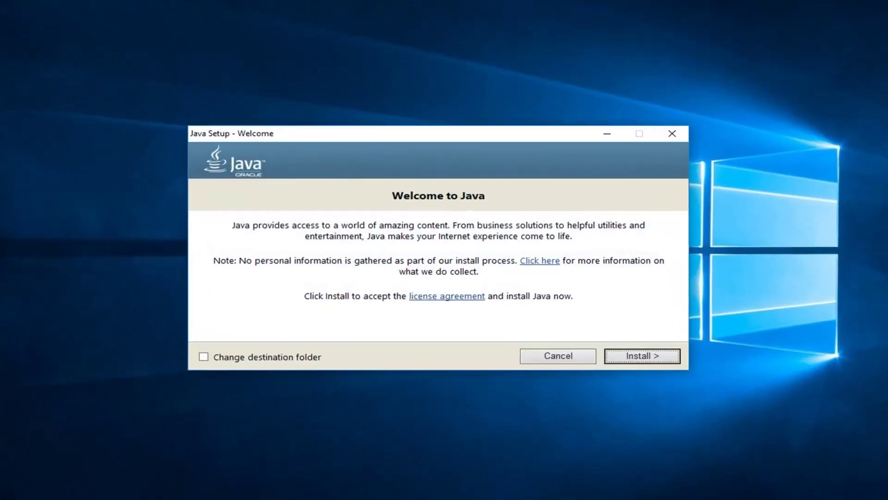
Install Java 8 Update 191, acknowledging the license notice and in-progress warning, then close Setup
{"action": "left_click", "coordinate": [666, 367]}
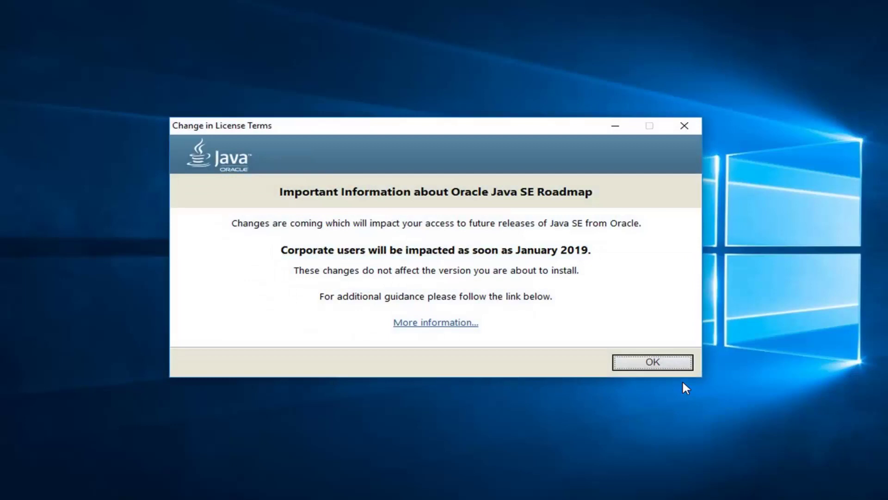
{"action": "left_click", "coordinate": [653, 362]}
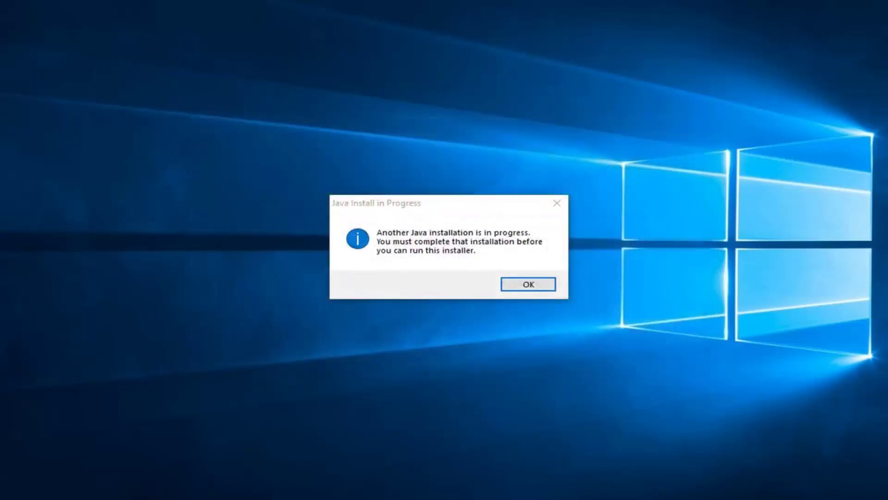
{"action": "left_click", "coordinate": [557, 202]}
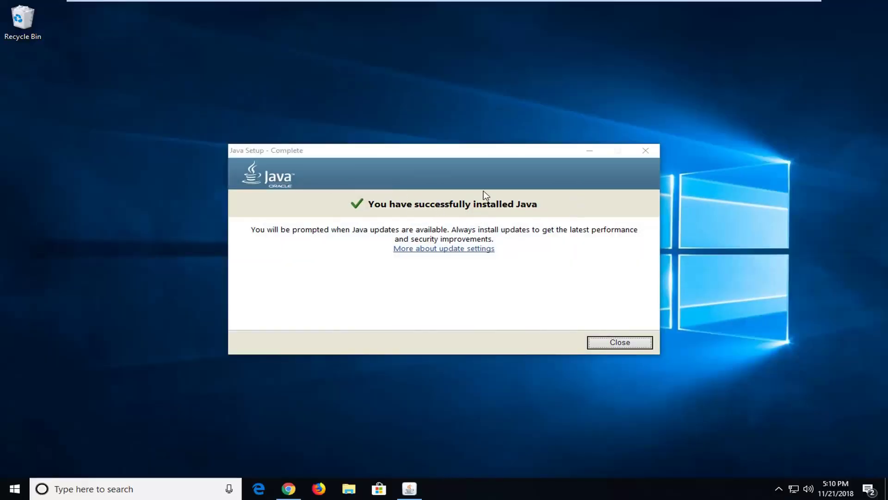
{"action": "left_click", "coordinate": [618, 342]}
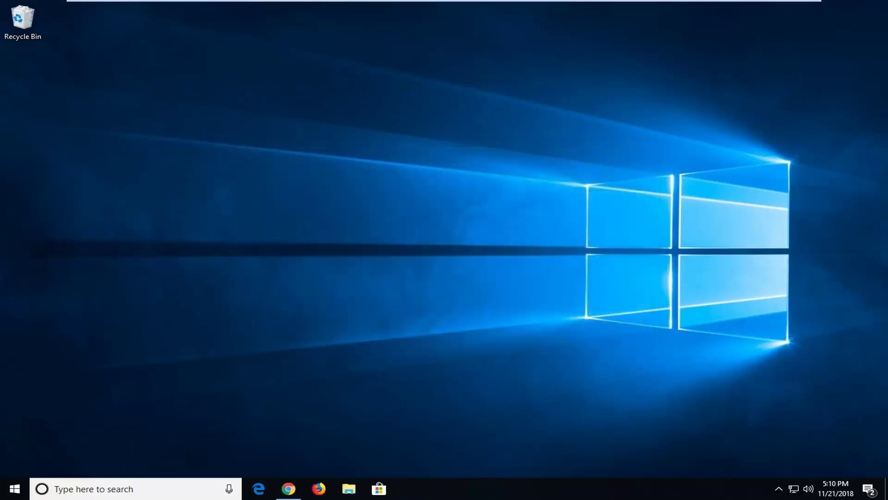